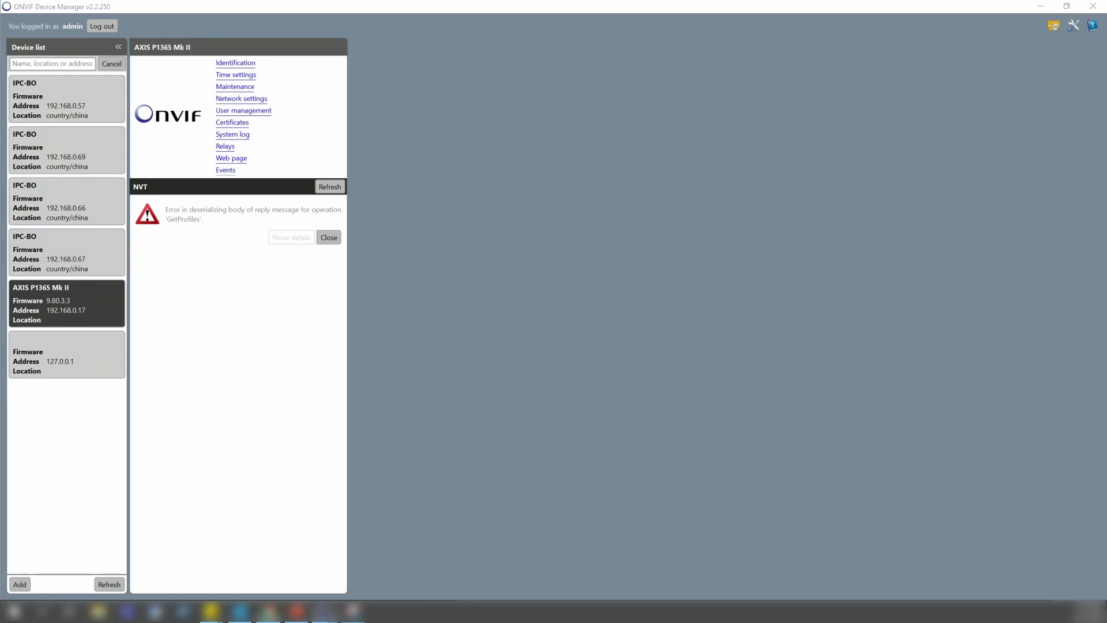
- Bring the Chrome window with the camera's ONVIF page into view and maximize it
left_click_drag(94, 86, 359, 98)
double_click(359, 95)
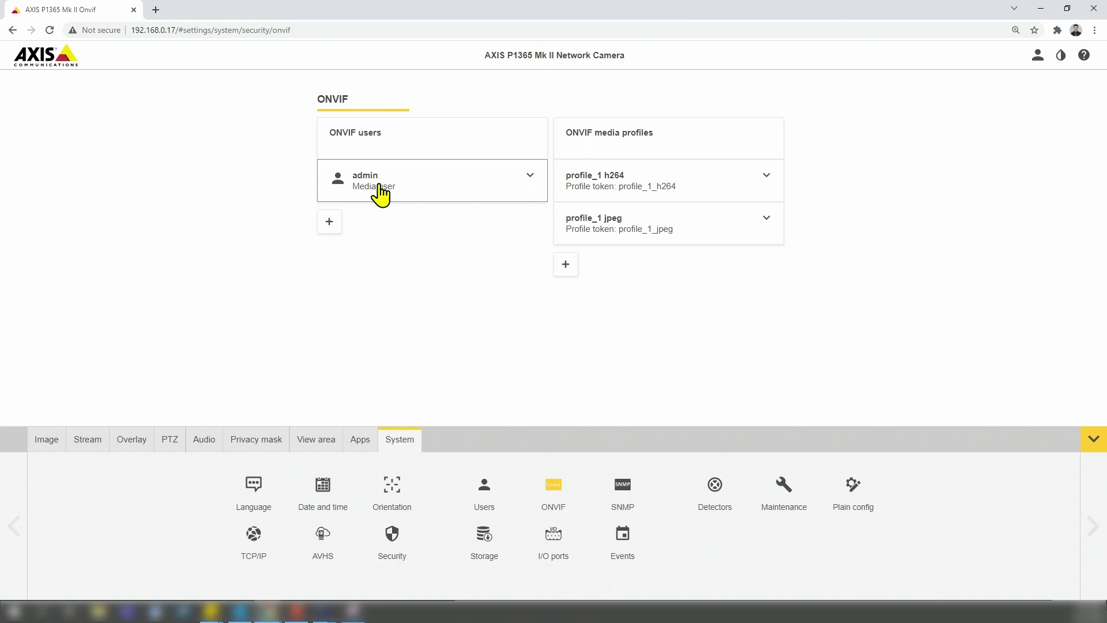
left_click(529, 176)
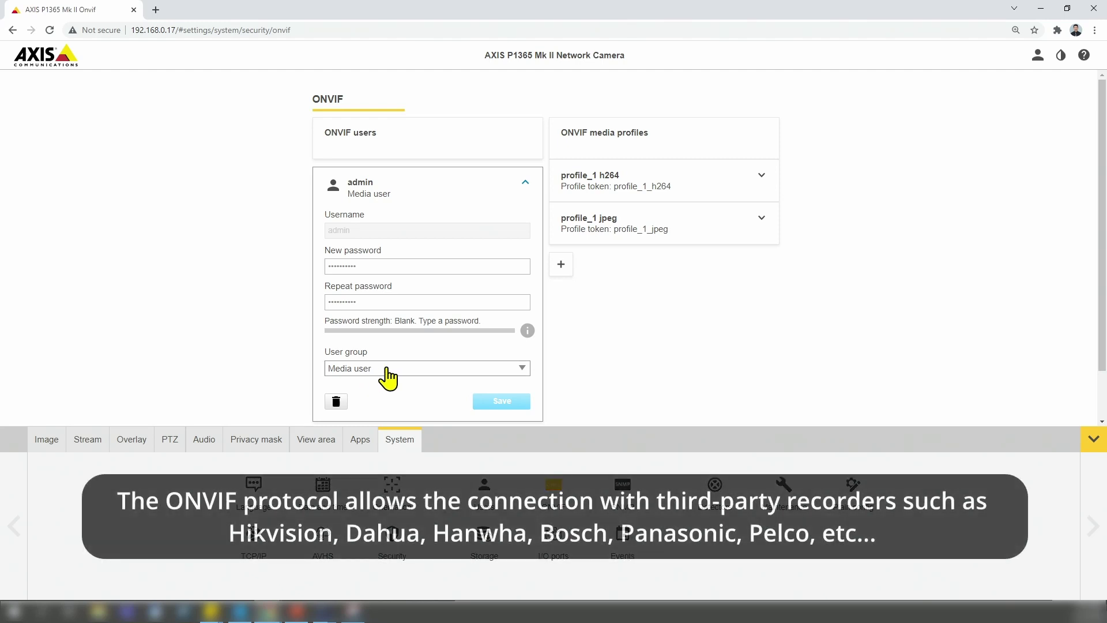
left_click(404, 372)
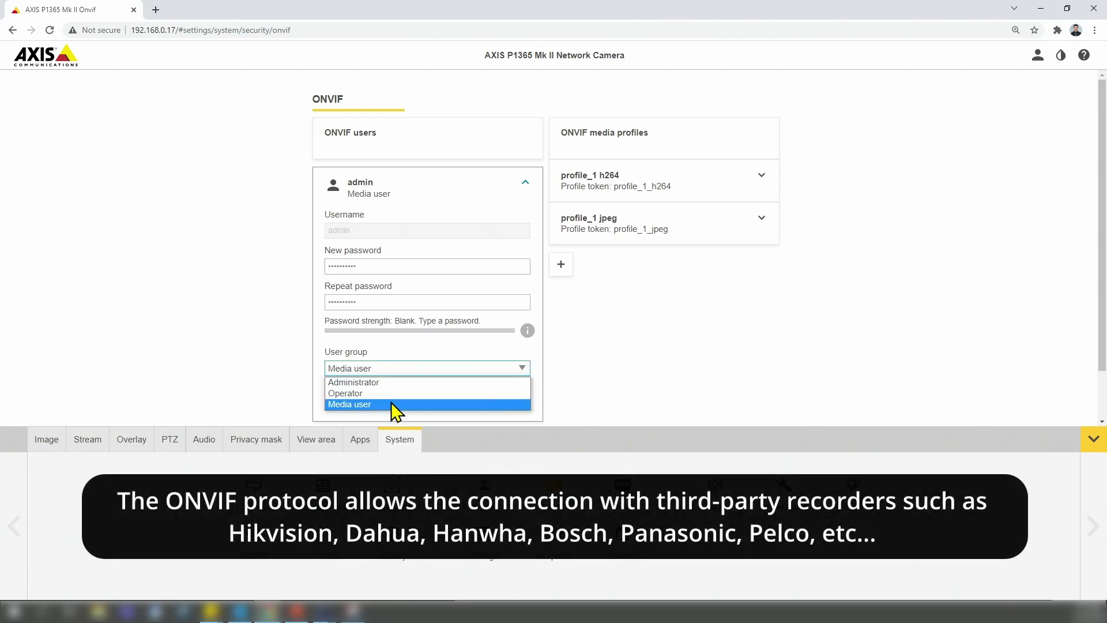
left_click(395, 405)
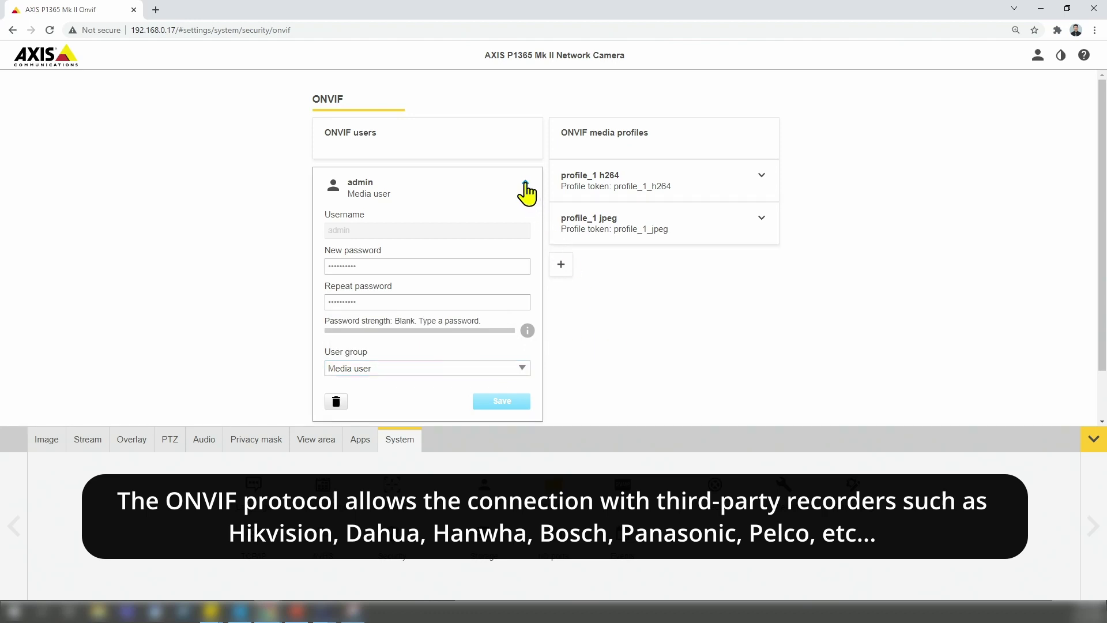
left_click(525, 183)
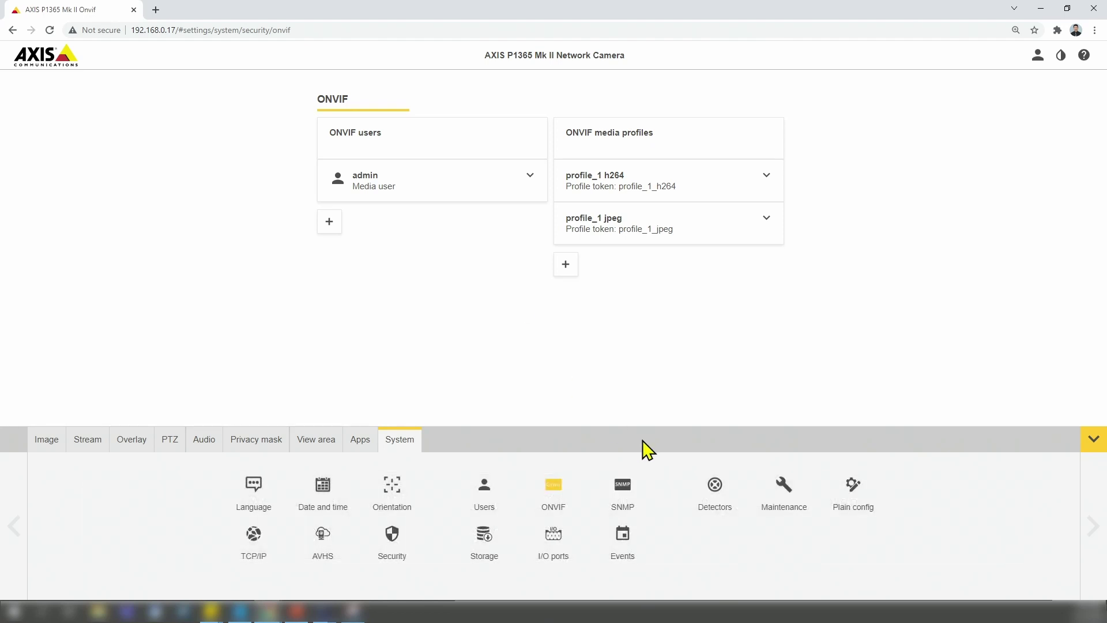
- Restore factory values from Maintenance with the 'keep the IP settings' option and confirm
left_click(789, 490)
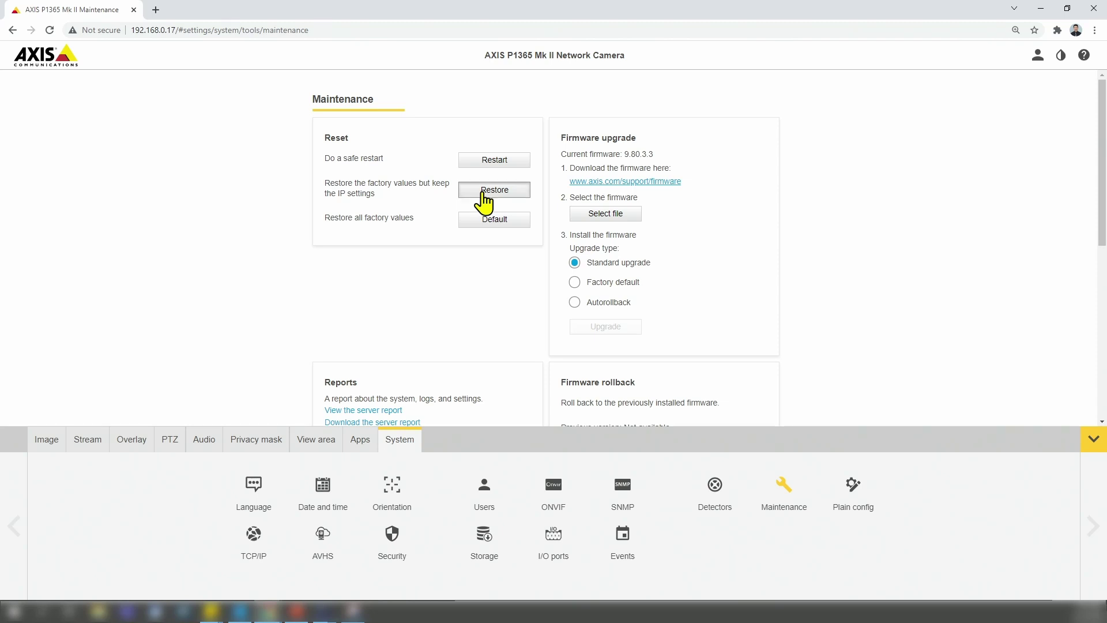
left_click(483, 191)
left_click(640, 351)
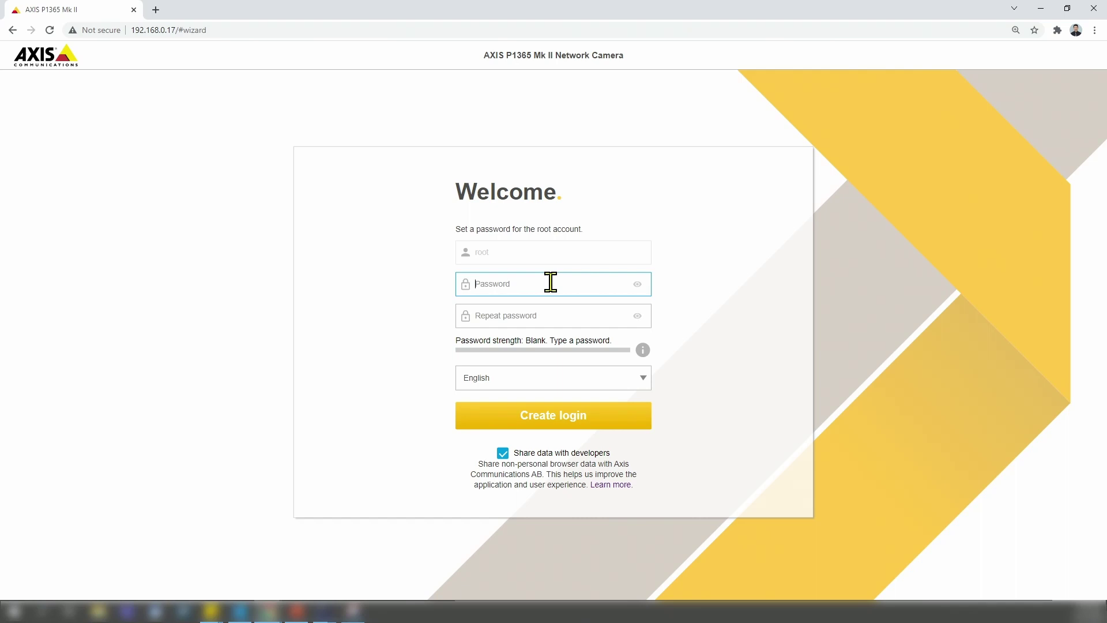
- Enter and repeat the root account password, create the login, and accept the weak-password warning
left_click(506, 283)
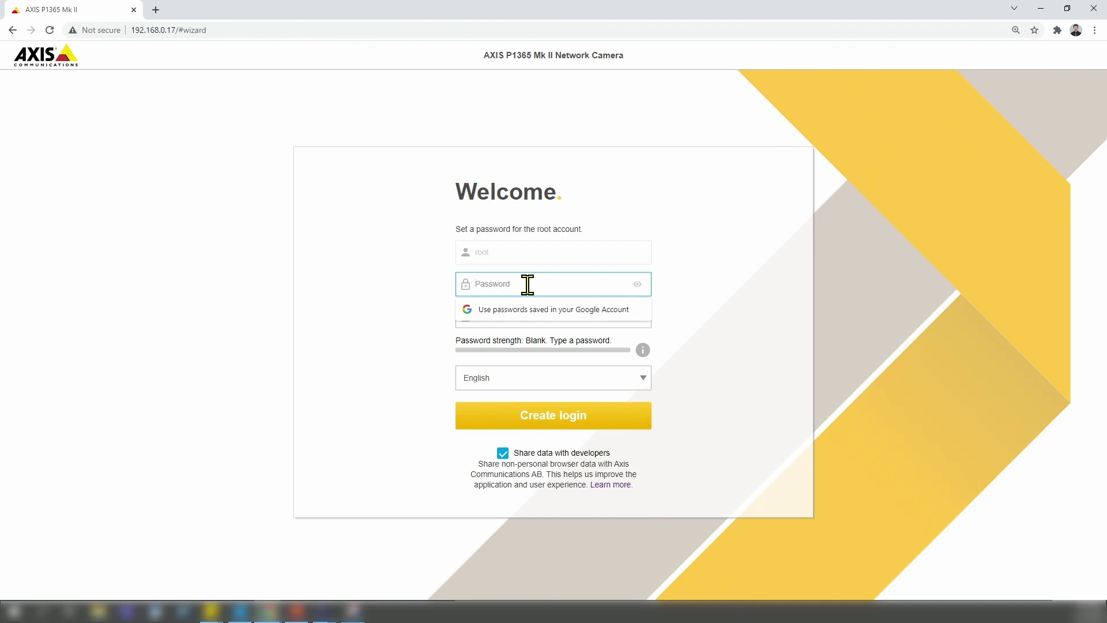
type("••")
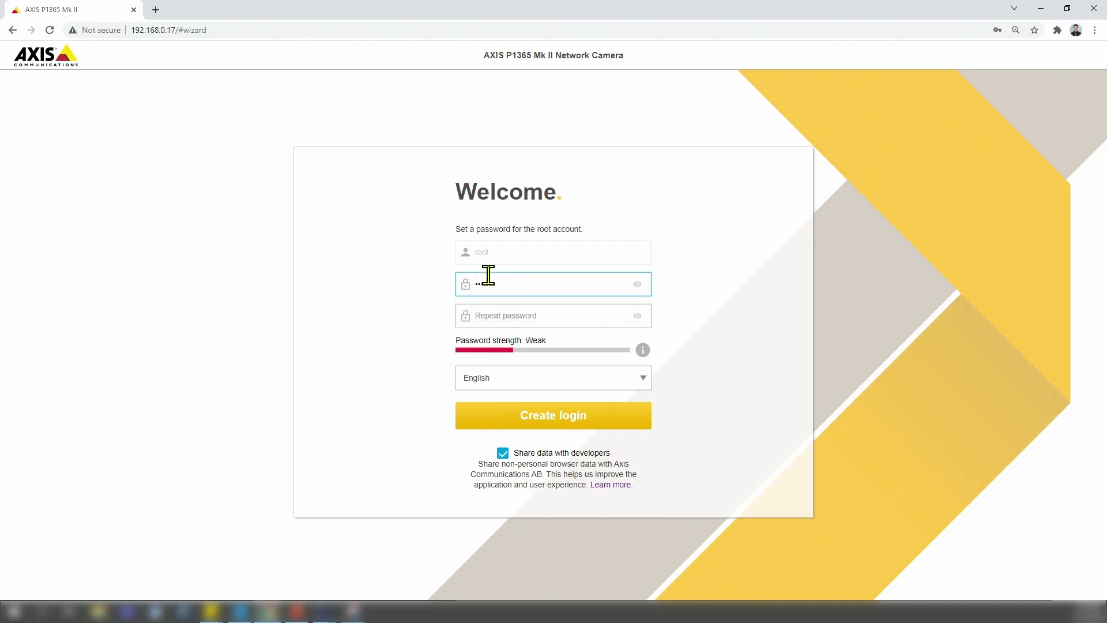
left_click(513, 315)
type("•••")
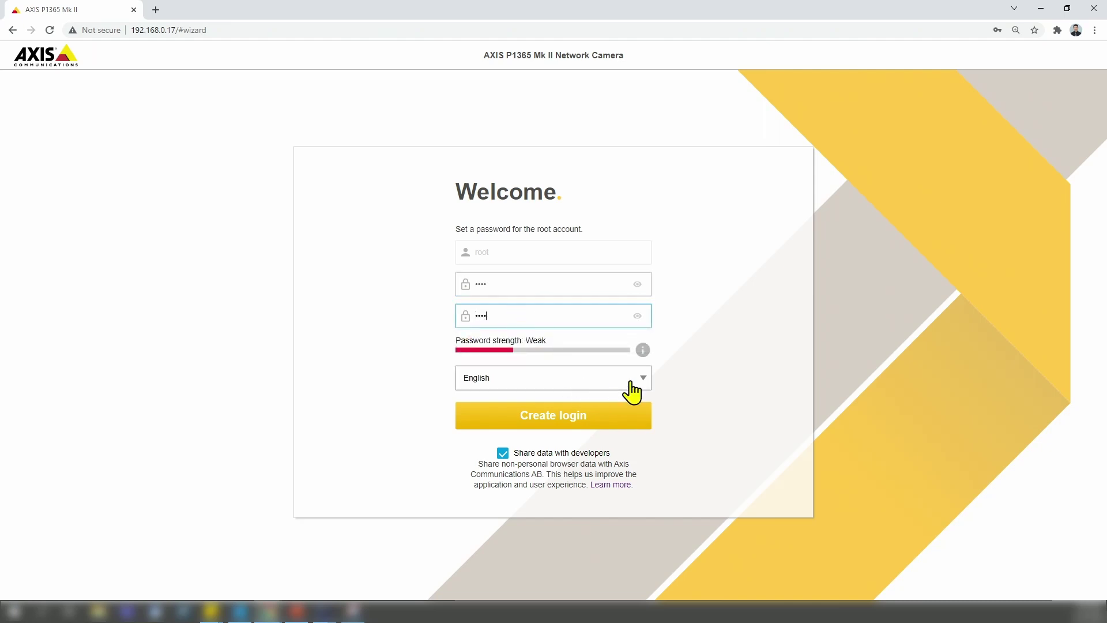
left_click(570, 418)
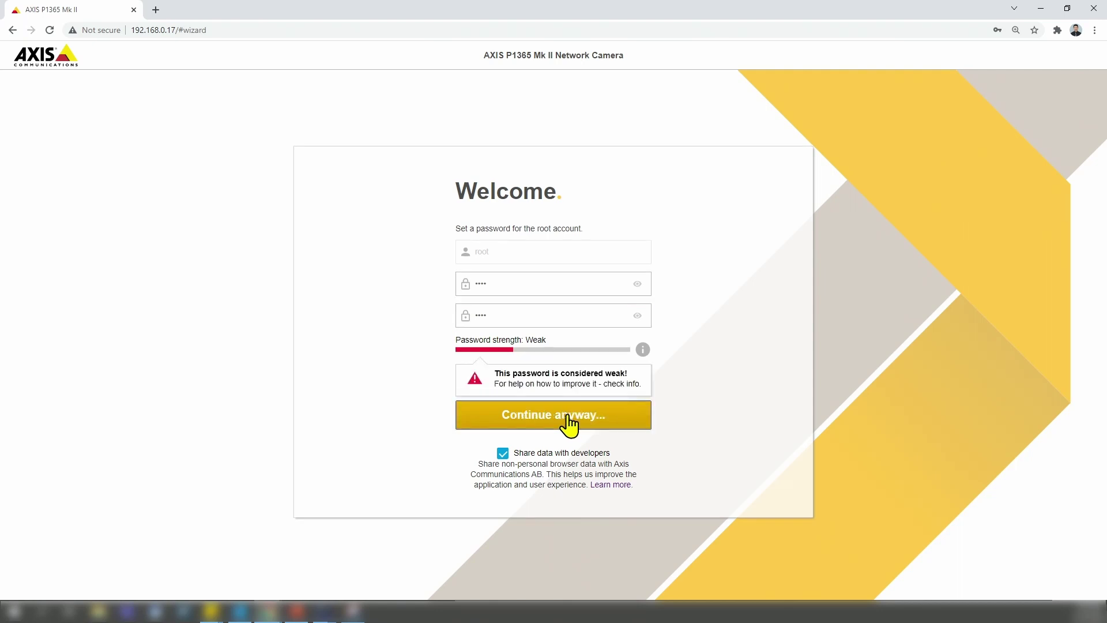
left_click(564, 429)
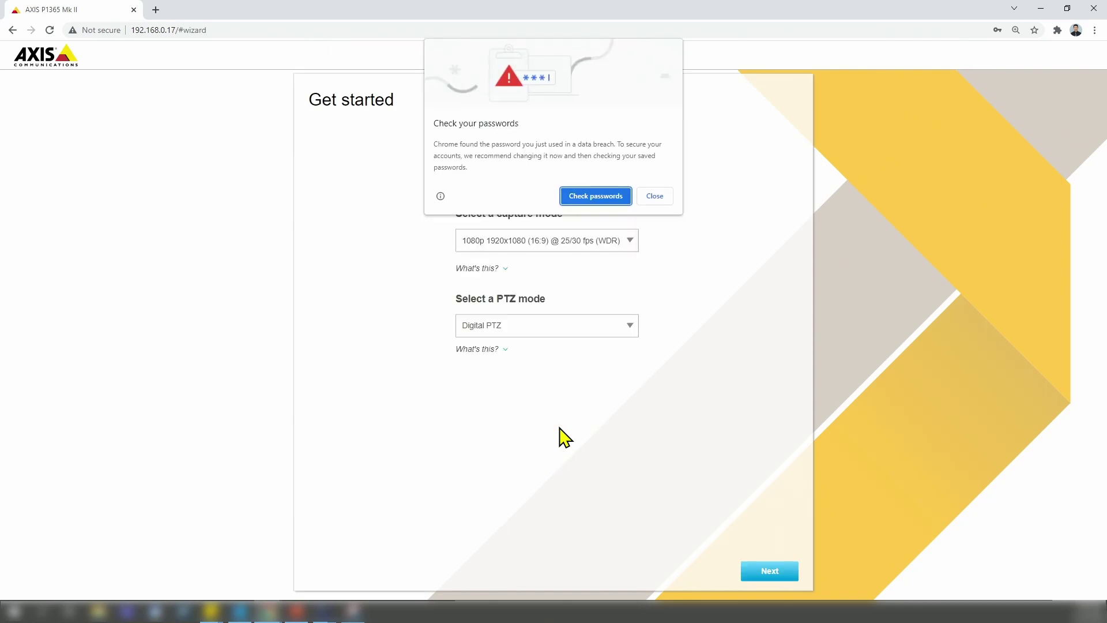
- Dismiss Chrome's password breach and save-password prompts and advance to the next wizard page
left_click(656, 199)
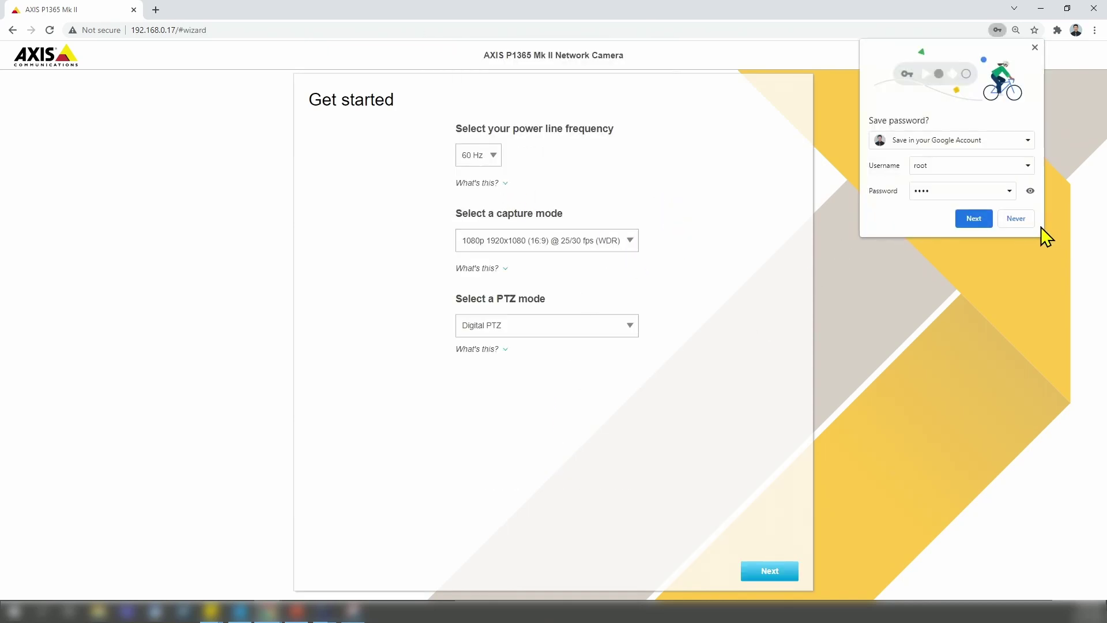
left_click(1015, 219)
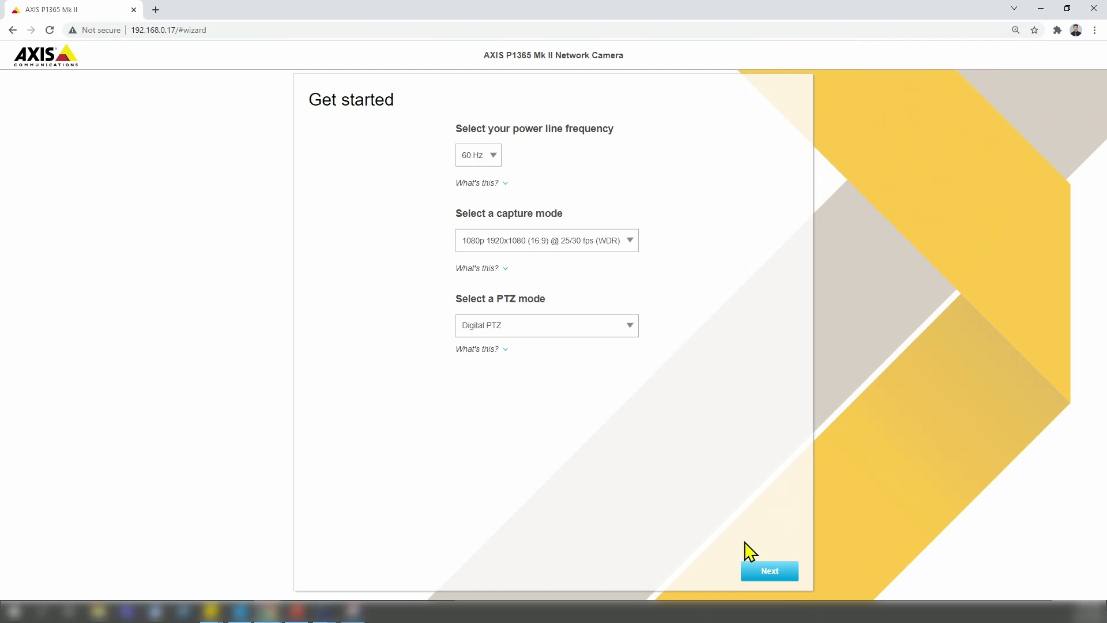
left_click(770, 571)
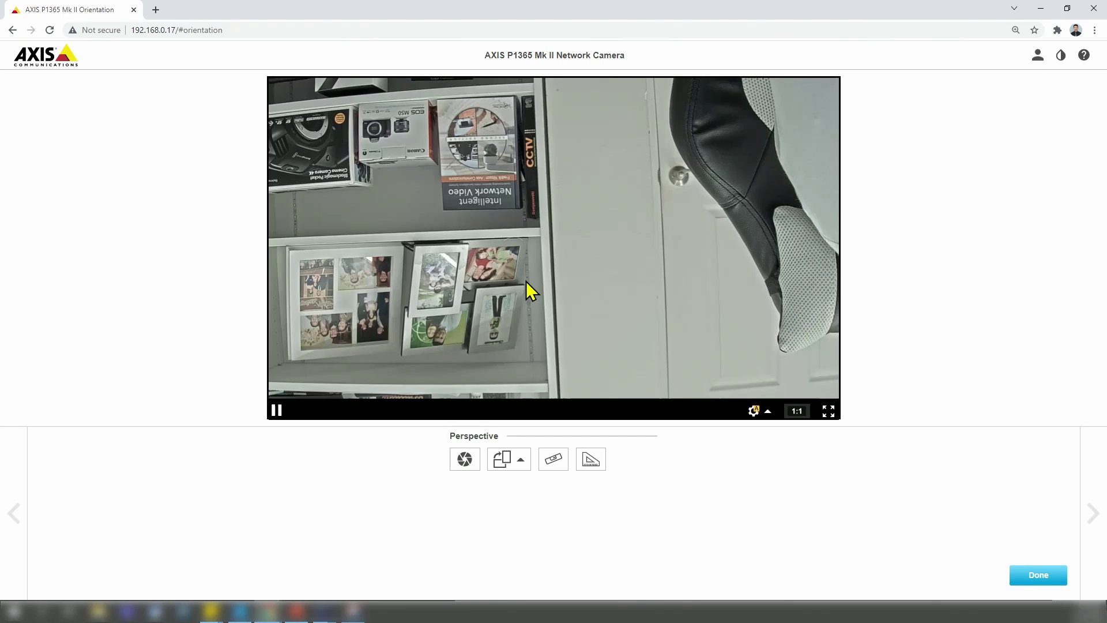
- Set the image rotation to 180° and finish the orientation setup
left_click(521, 461)
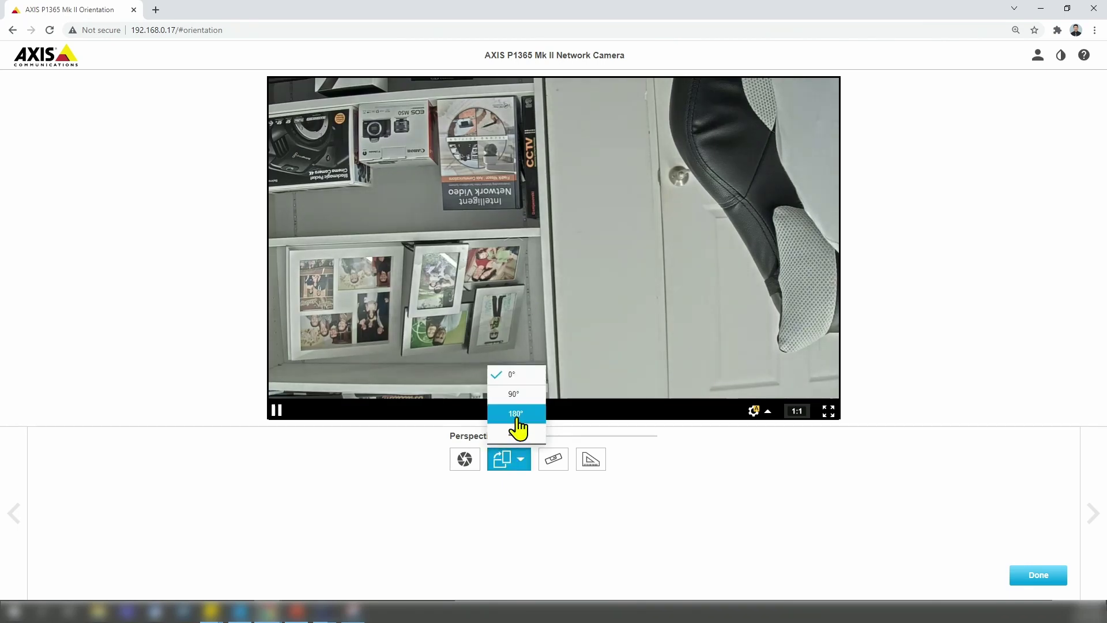
left_click(517, 420)
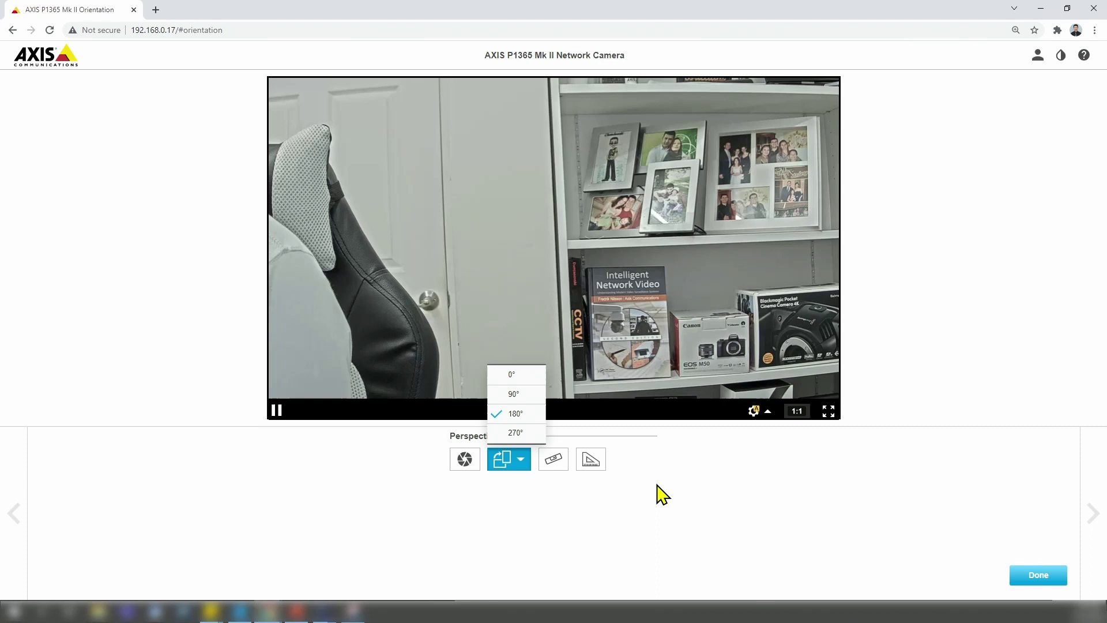
left_click(1046, 576)
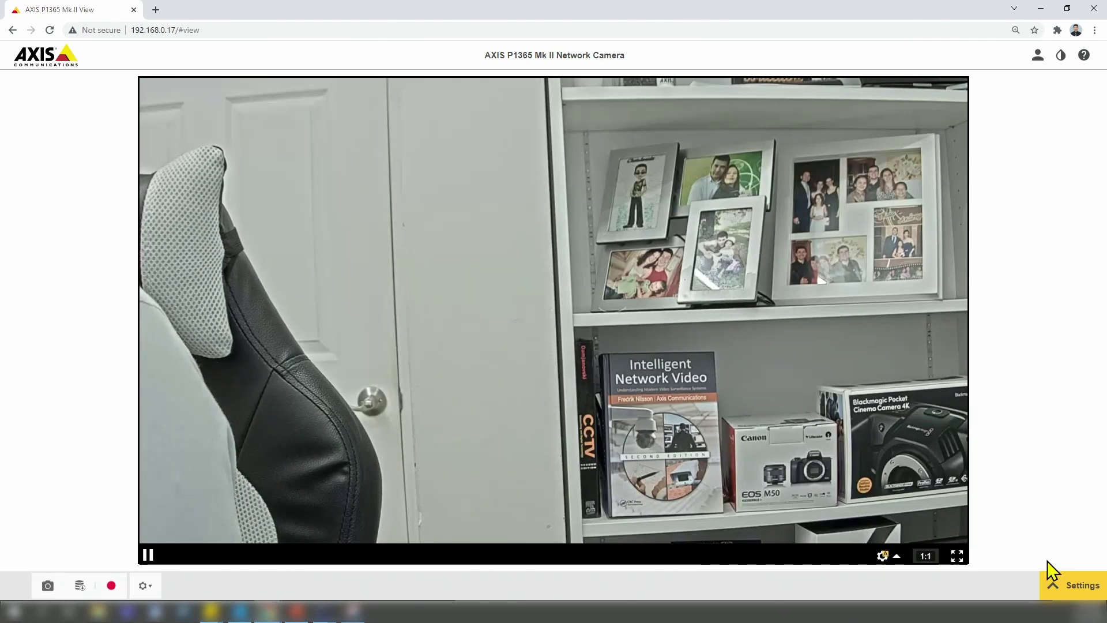
- Go to the ONVIF page under Settings > System
left_click(1051, 586)
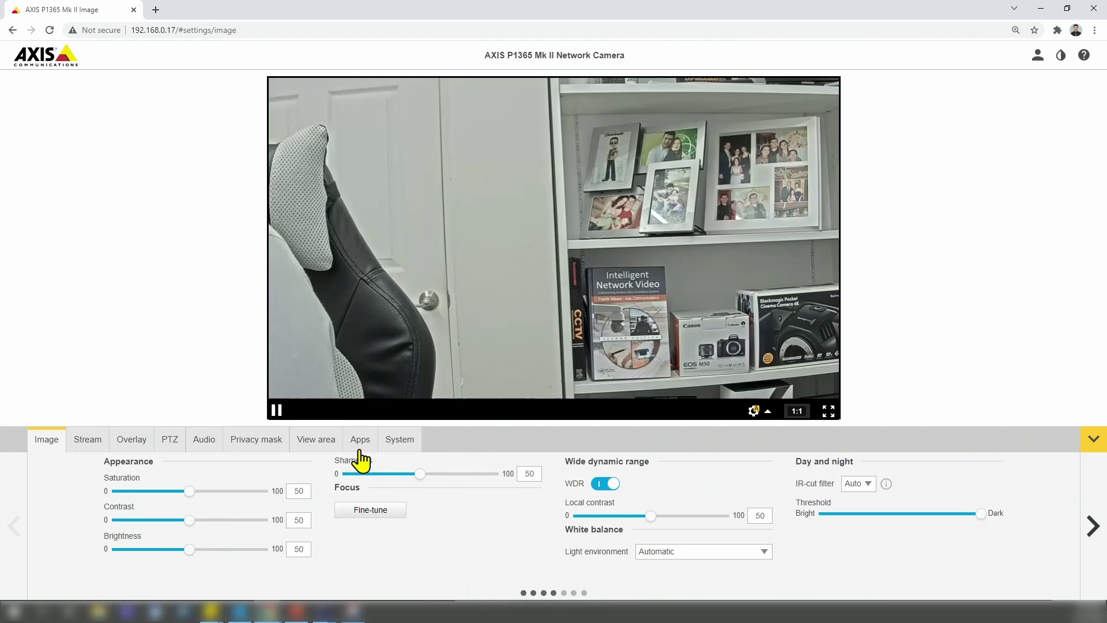
left_click(396, 443)
left_click(558, 491)
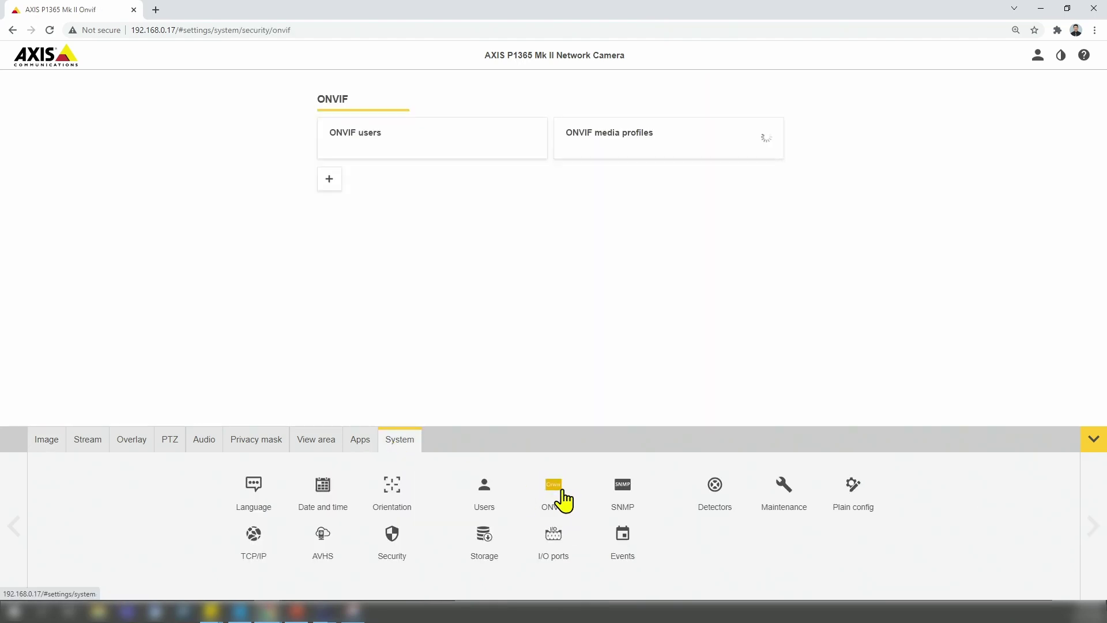
- Add ONVIF user 'admin' with a confirmed password in the Media user group and save it
left_click(331, 183)
left_click(351, 231)
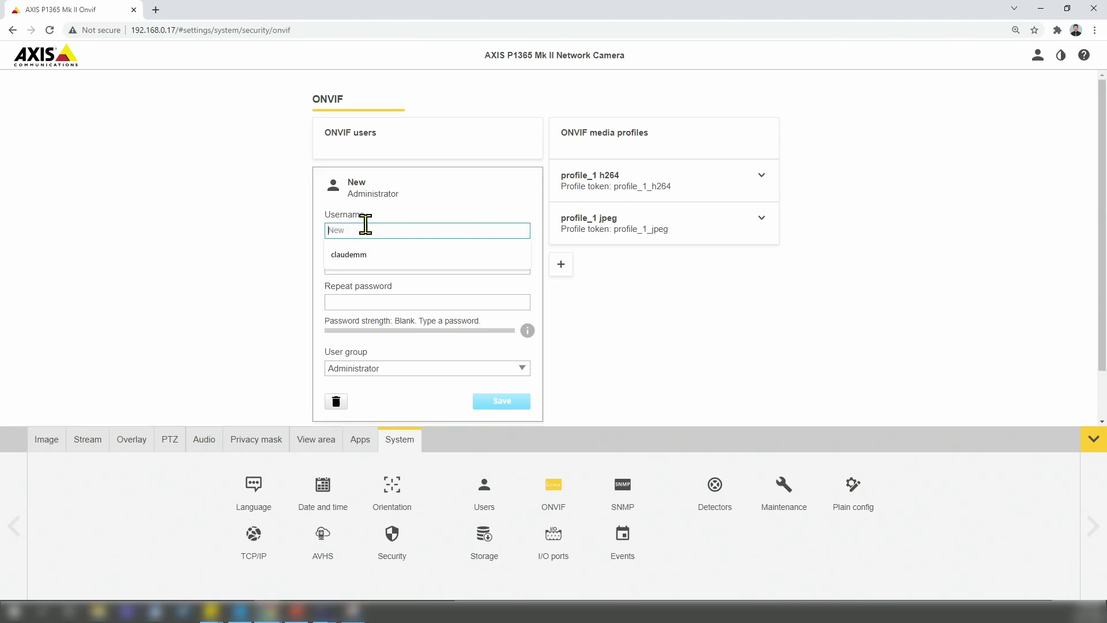
type("admin")
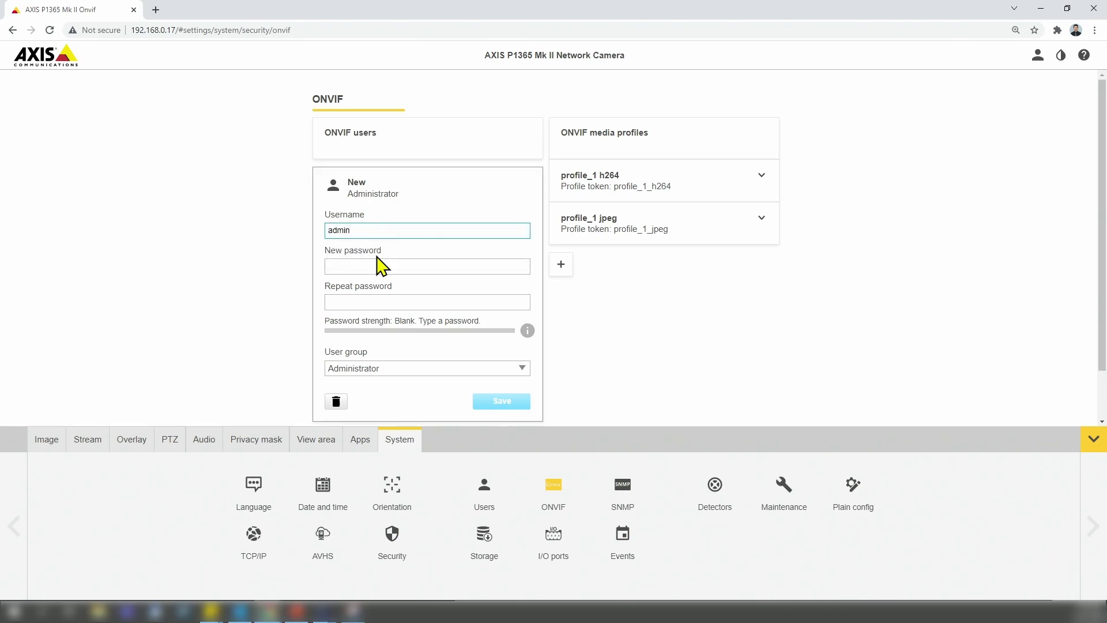
left_click(372, 266)
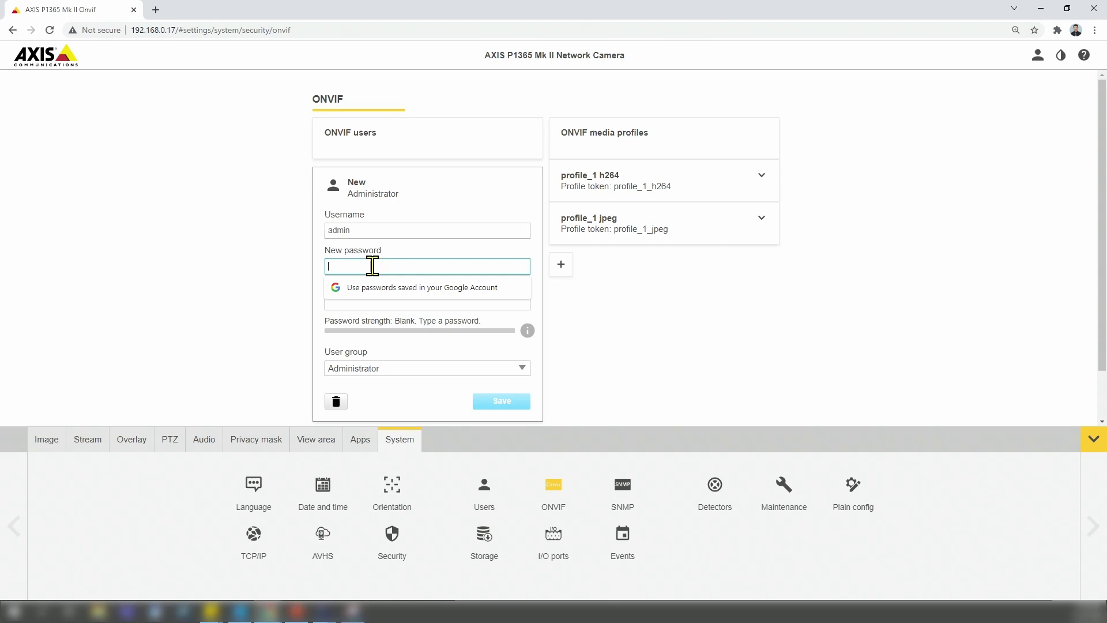
type("a")
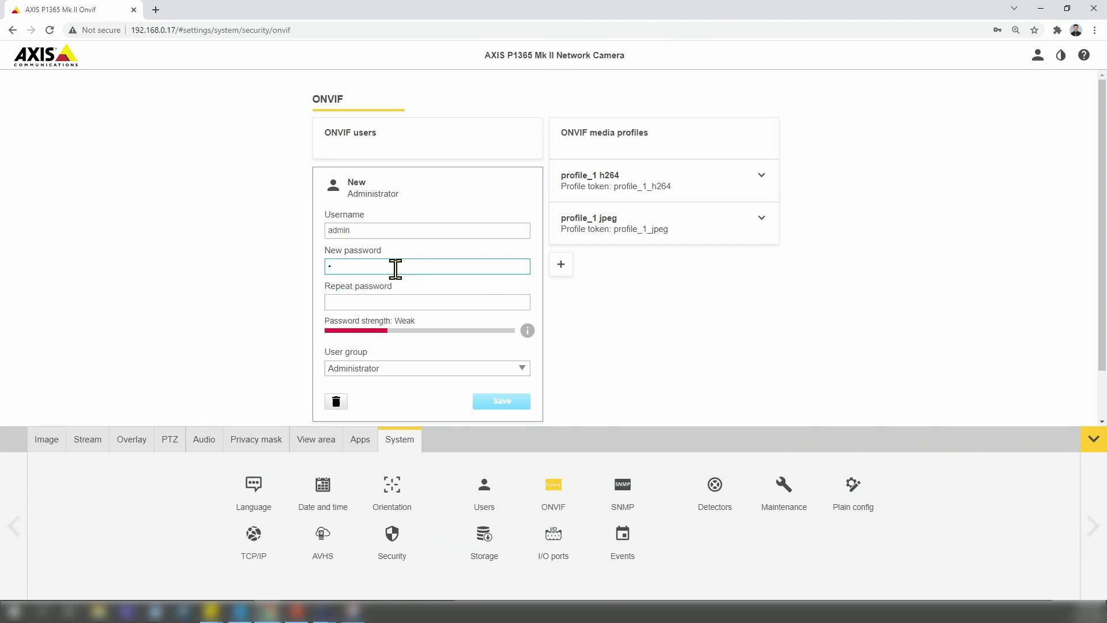
key("BackSpace")
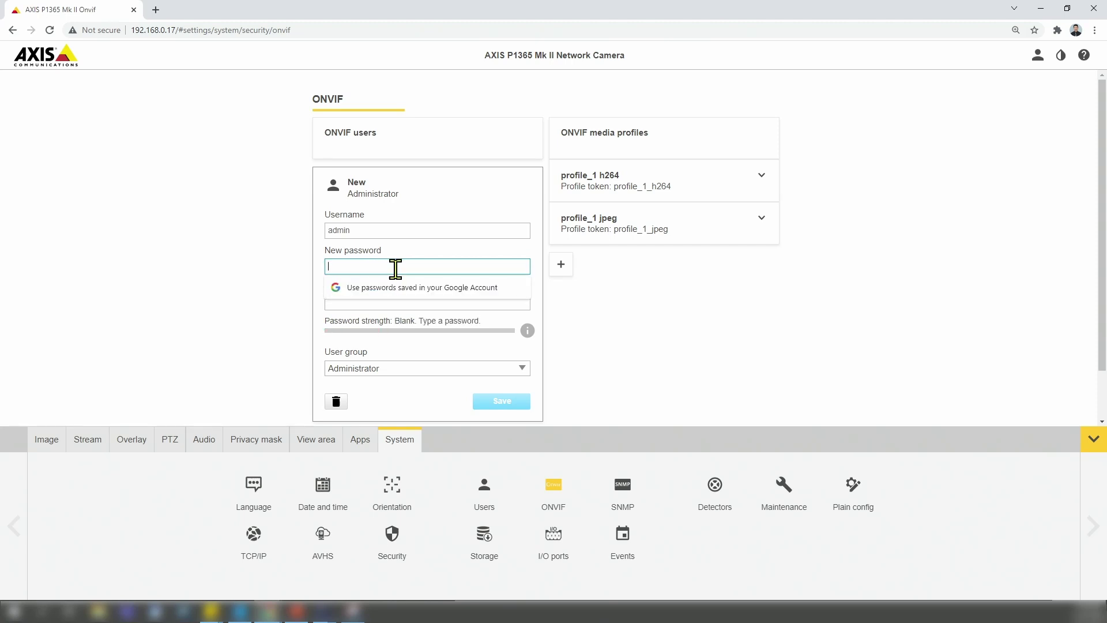
type("pas")
left_click(407, 300)
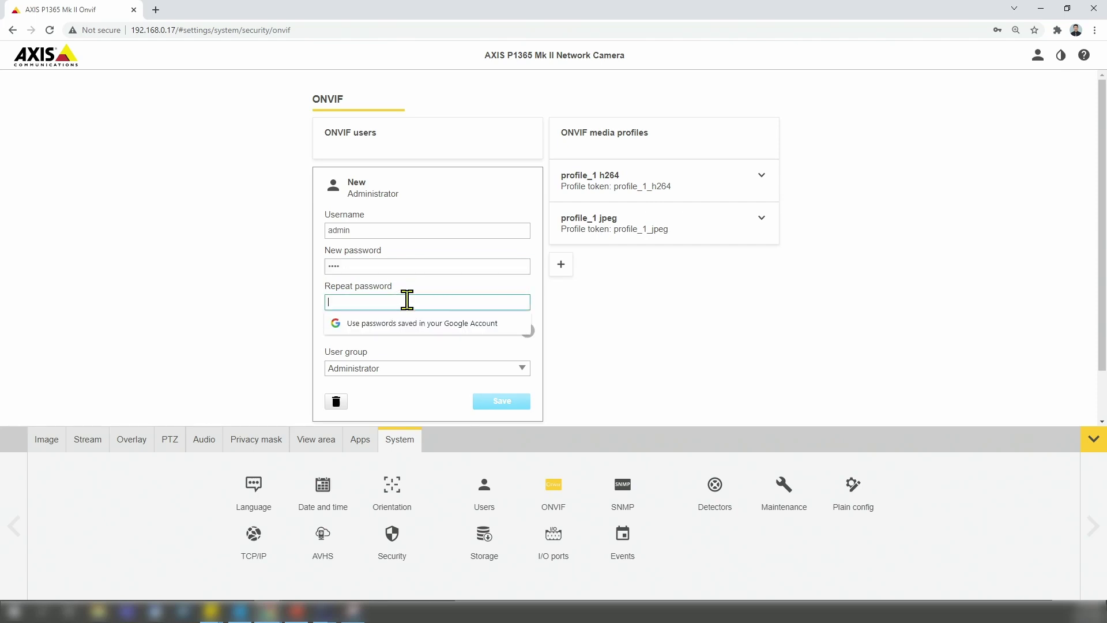
type("pa")
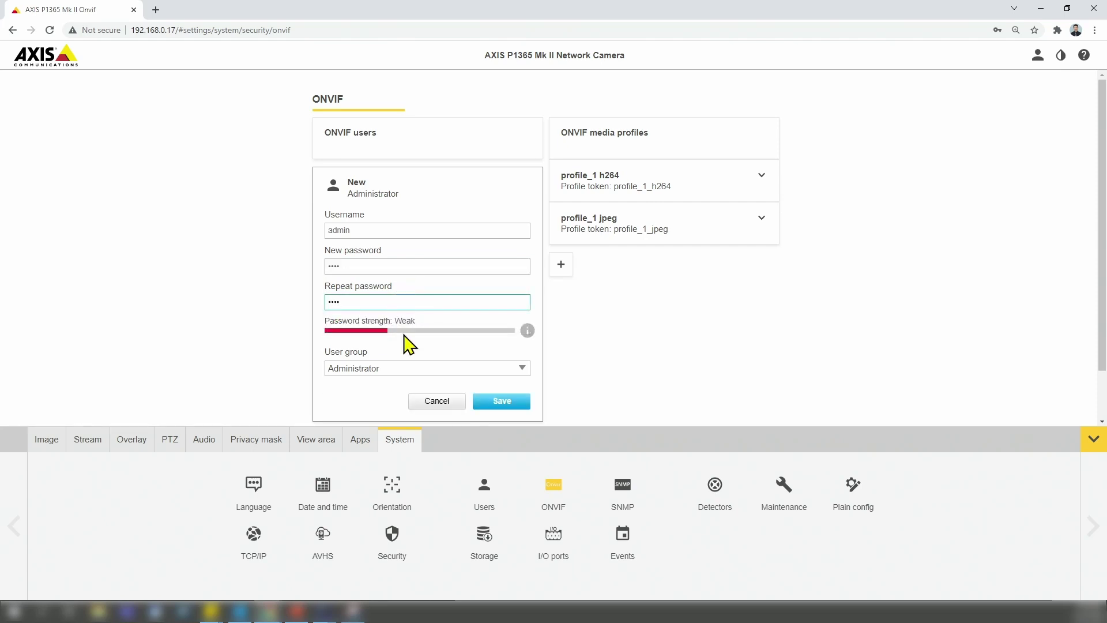
left_click(383, 369)
left_click(378, 407)
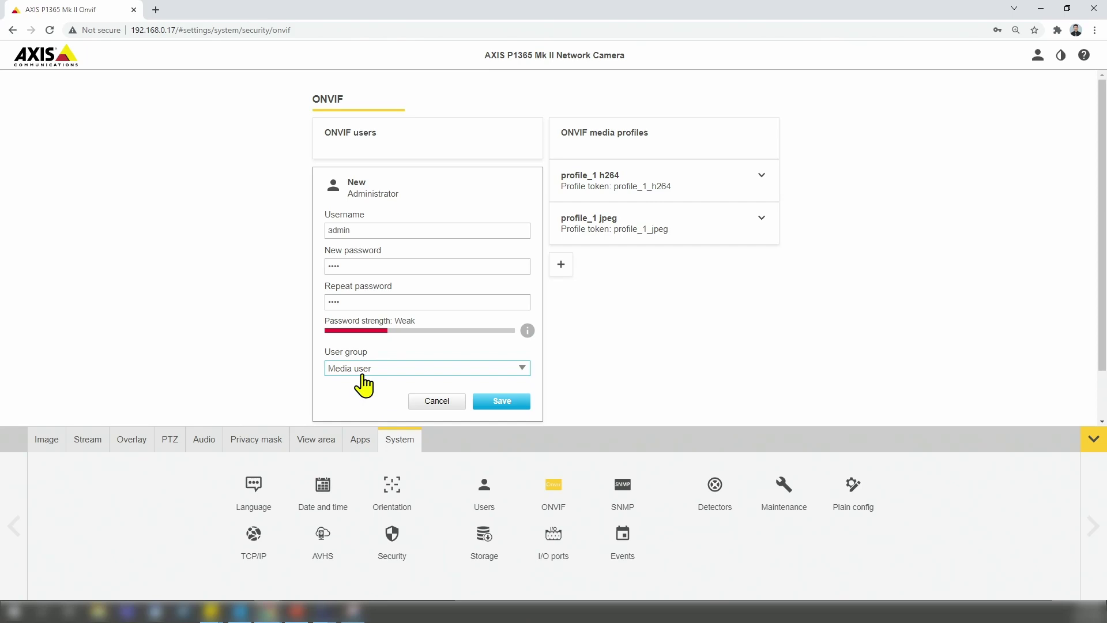
left_click(496, 403)
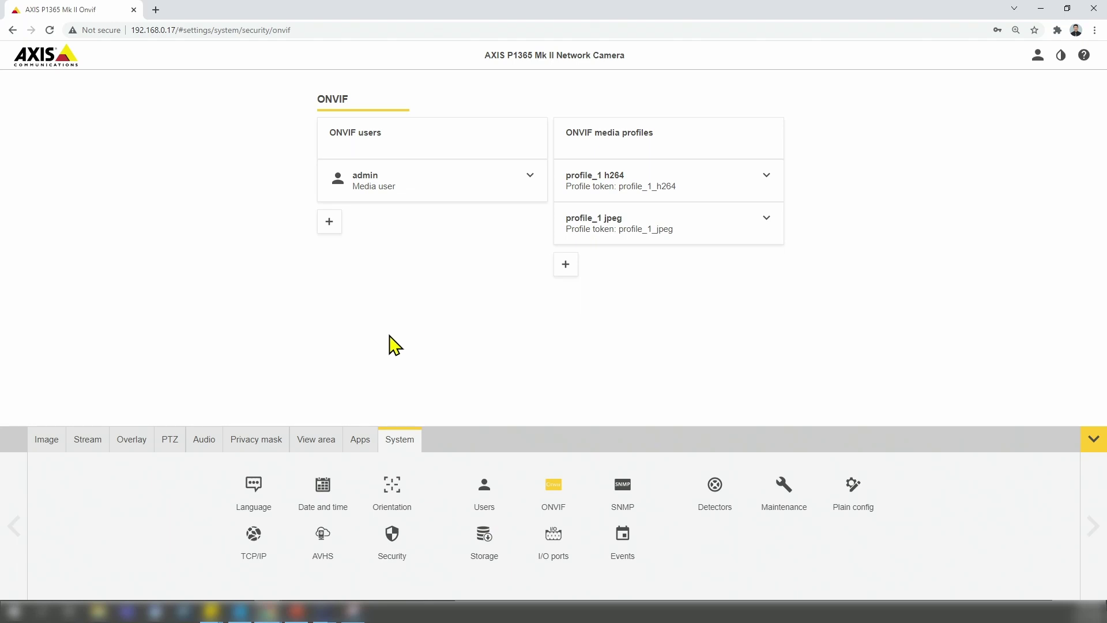
- In ONVIF Device Manager, select the AXIS P1365 Mk II and open its Live video
left_click(326, 613)
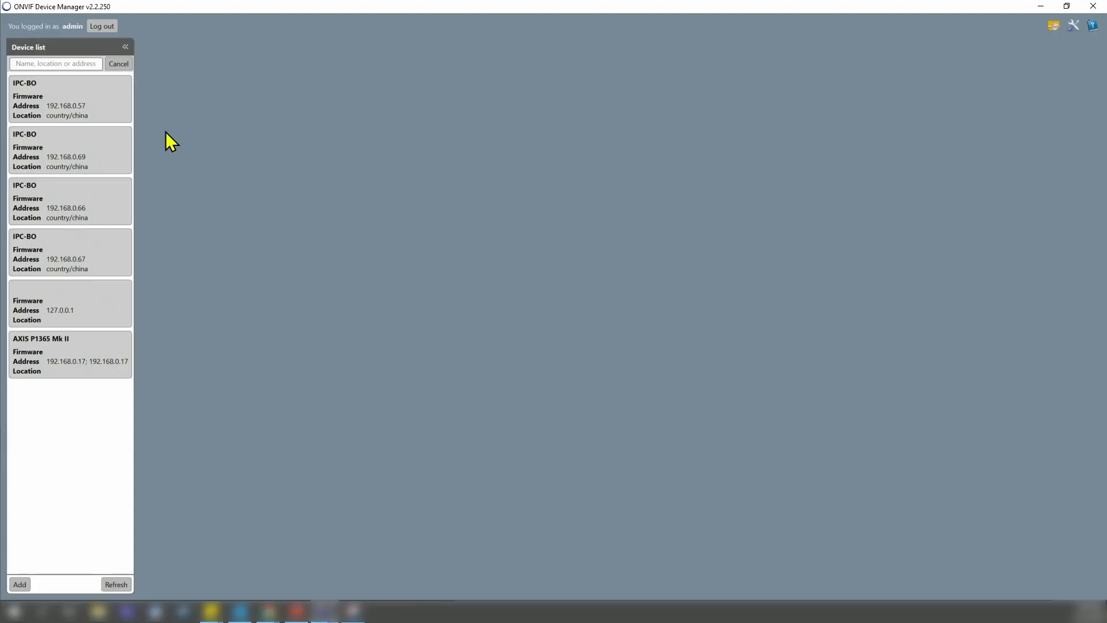
left_click(94, 356)
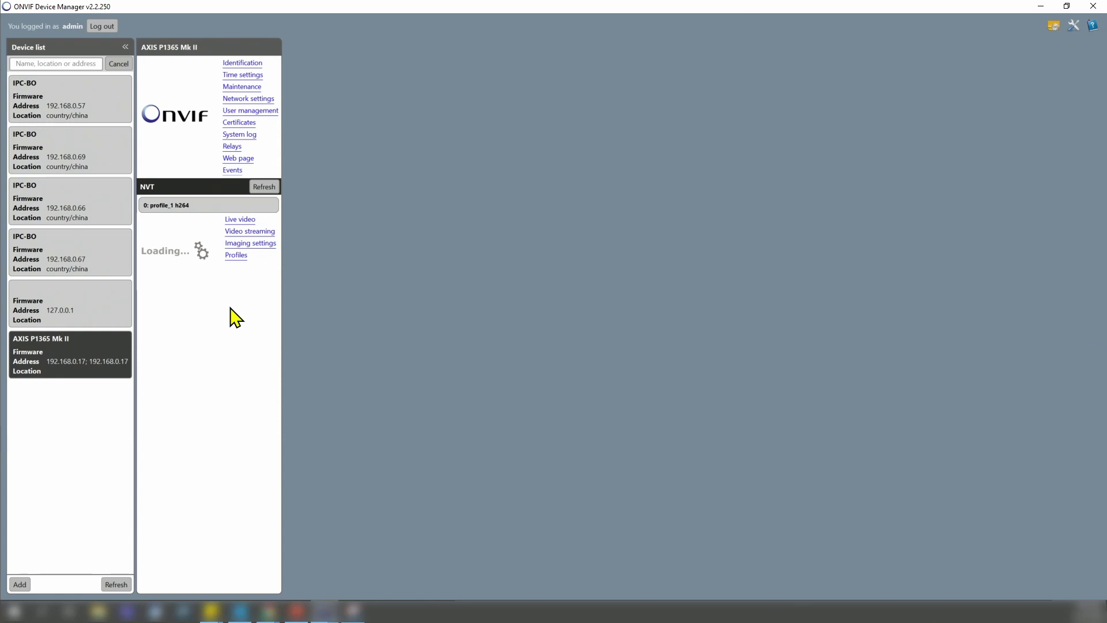
left_click(241, 222)
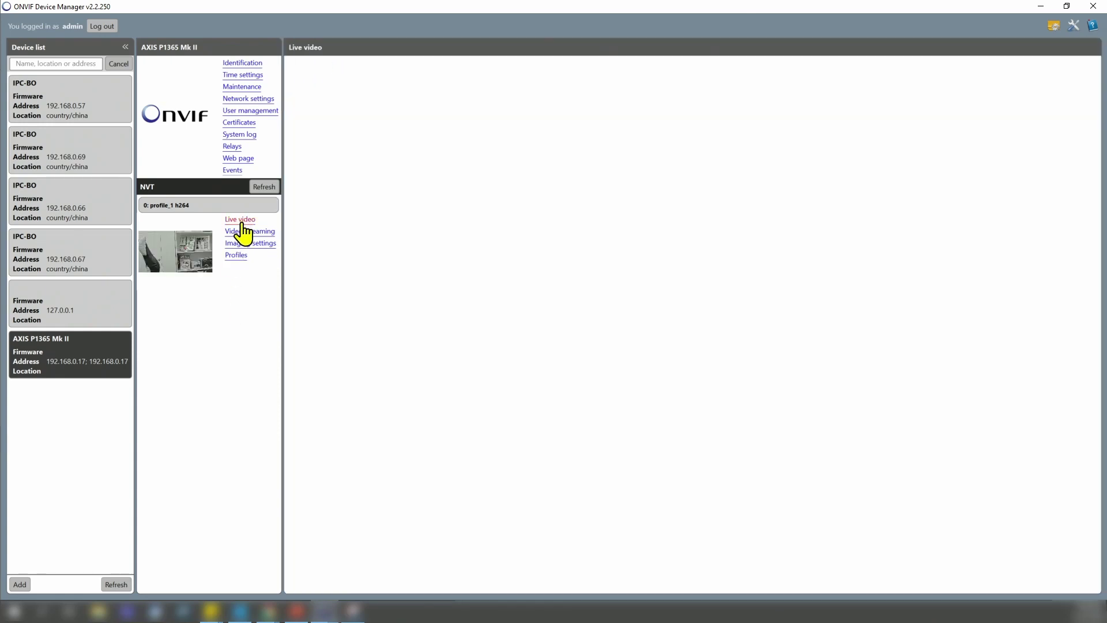